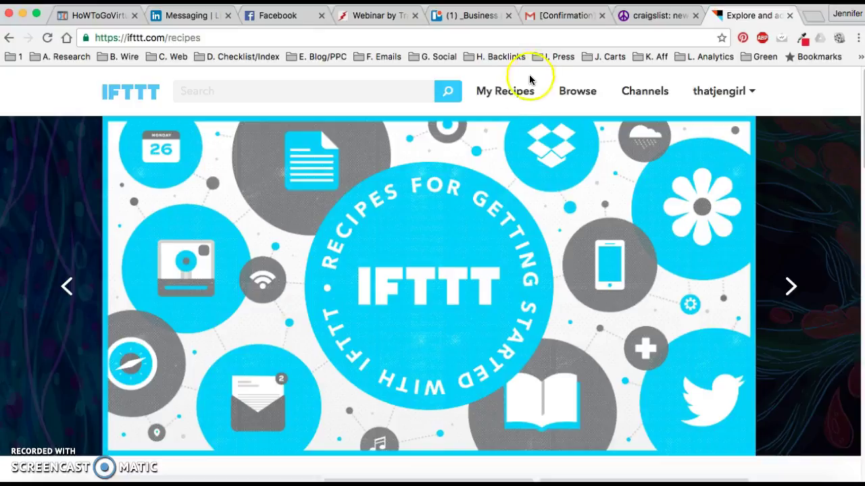
Open the personal recipes page on IFTTT and switch to the New York City craigslist page.
left_click(519, 94)
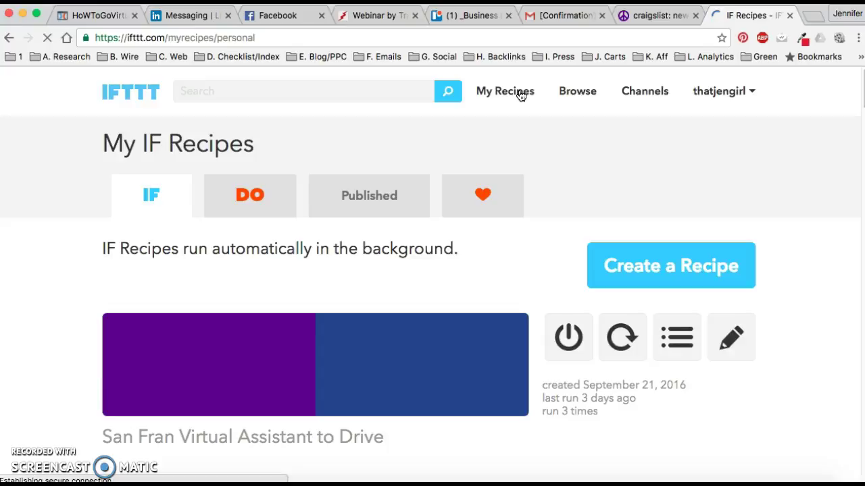
left_click(658, 19)
left_click(291, 93)
left_click_drag(291, 93, 384, 93)
left_click(290, 95)
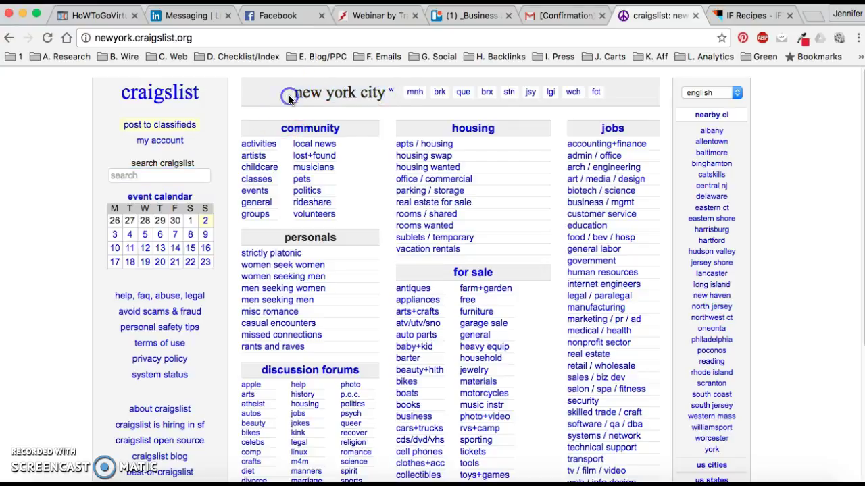
Open the gigs category and search it for "virtual assistant".
scroll(493, 263, "down", 5)
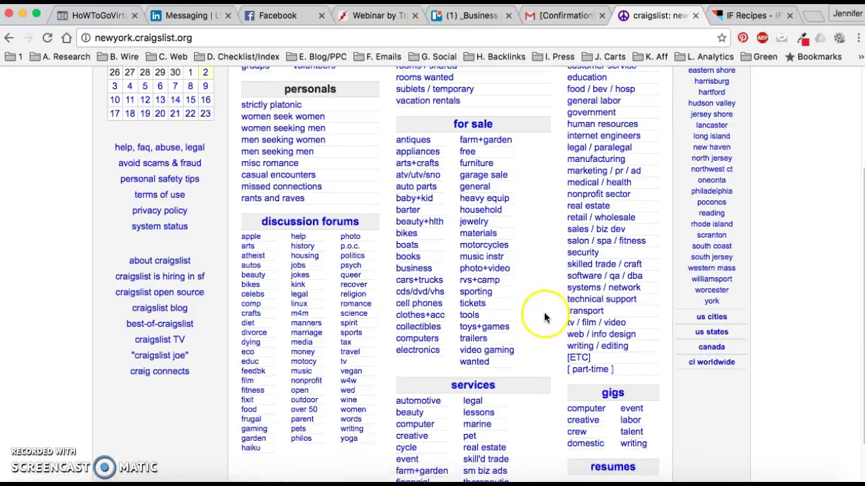
left_click(612, 375)
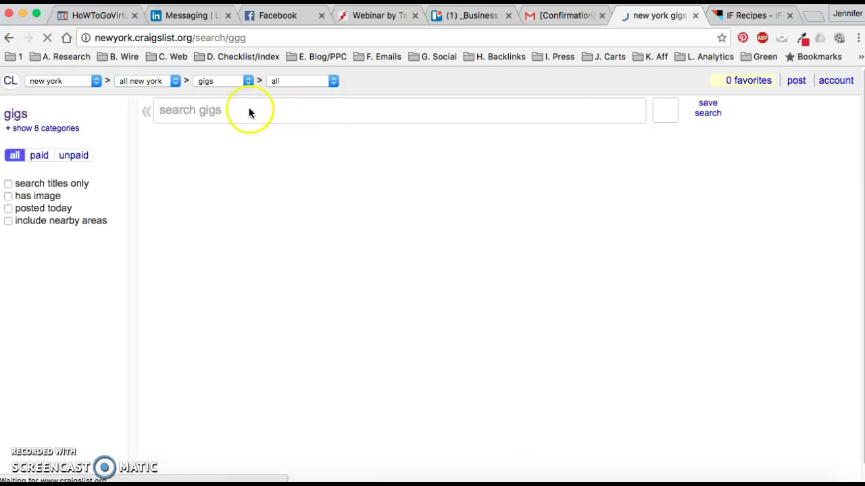
left_click(177, 117)
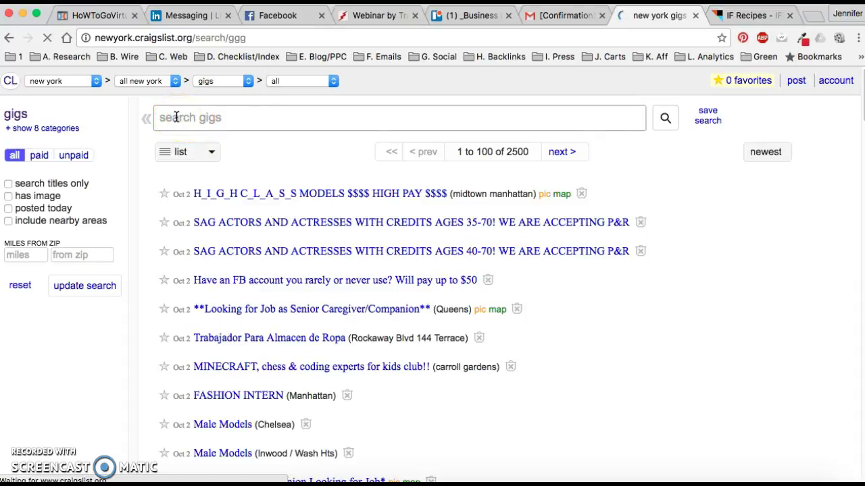
type("vir")
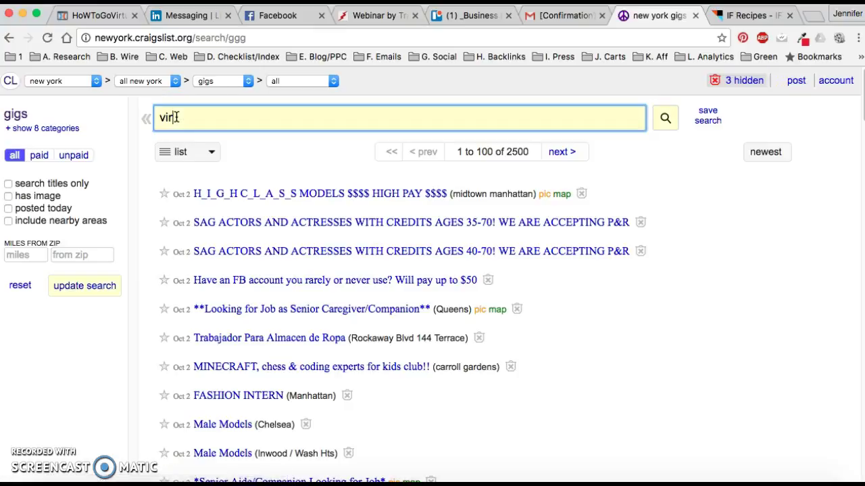
type("tual ass")
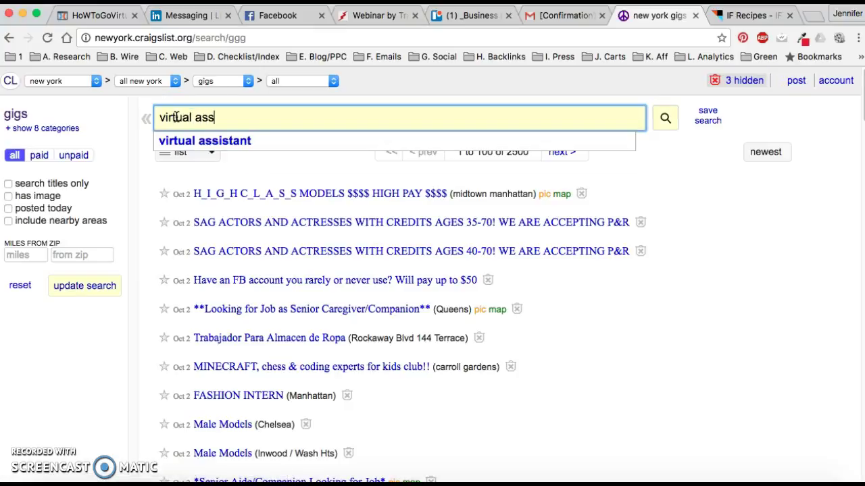
left_click(236, 141)
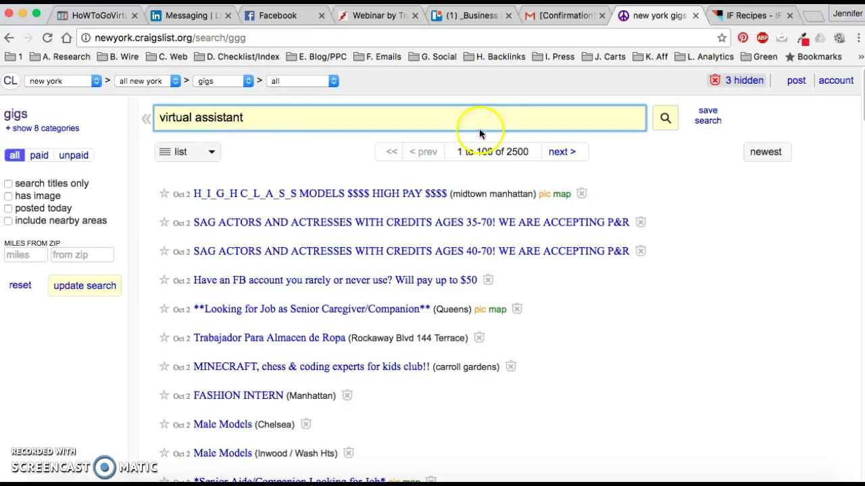
left_click(669, 122)
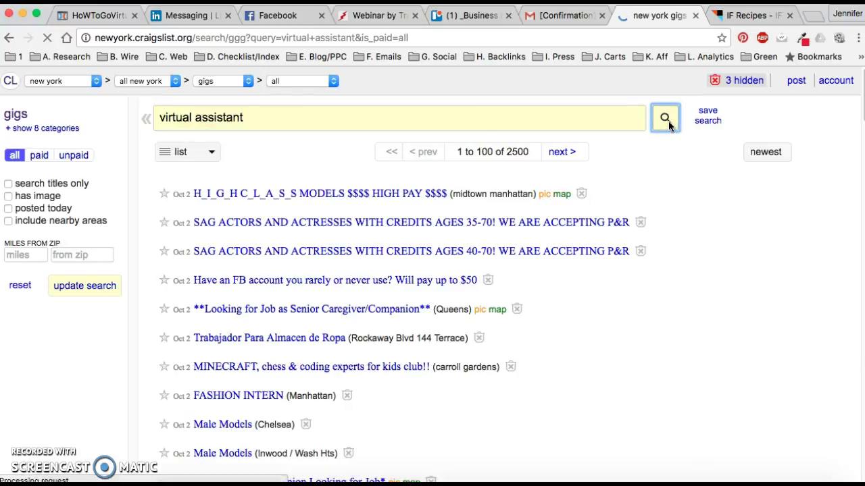
Include nearby areas in the gig search and expand the complete list of available areas.
left_click(183, 151)
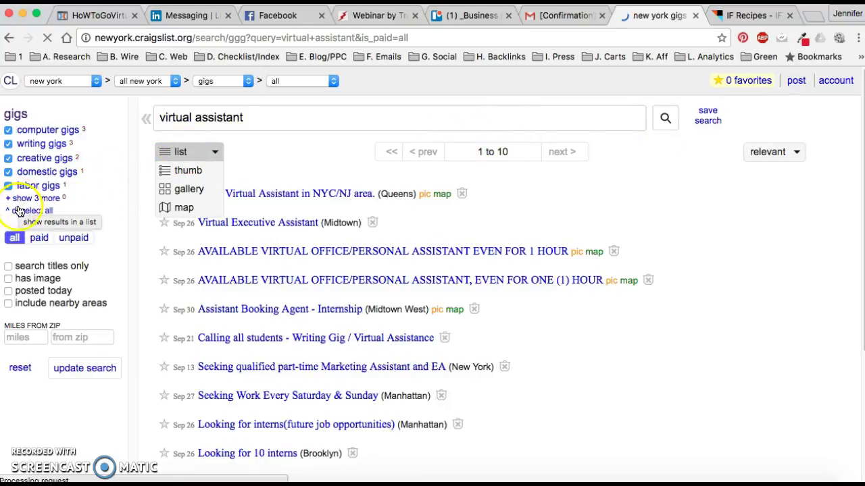
left_click(8, 304)
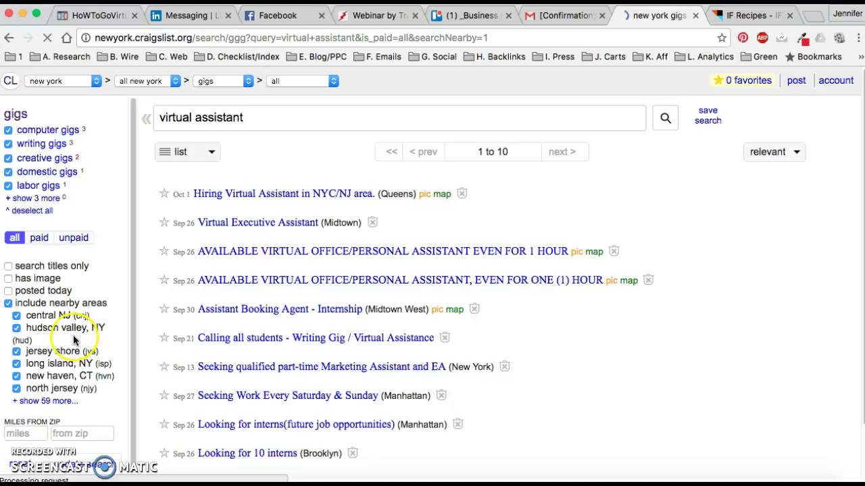
scroll(73, 335, "down", 4)
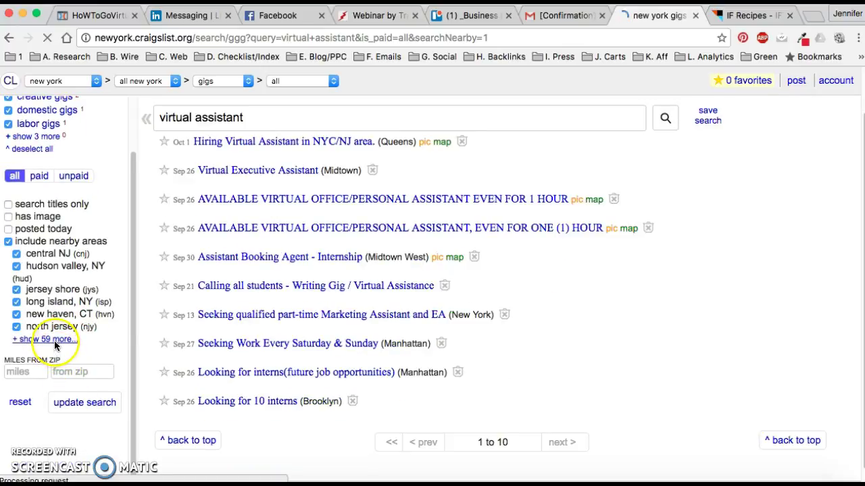
left_click(54, 340)
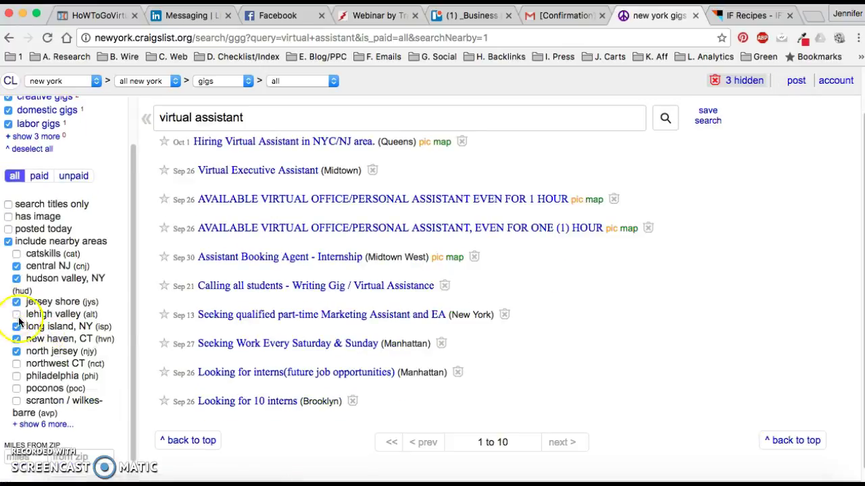
left_click(57, 424)
scroll(58, 398, "down", 3)
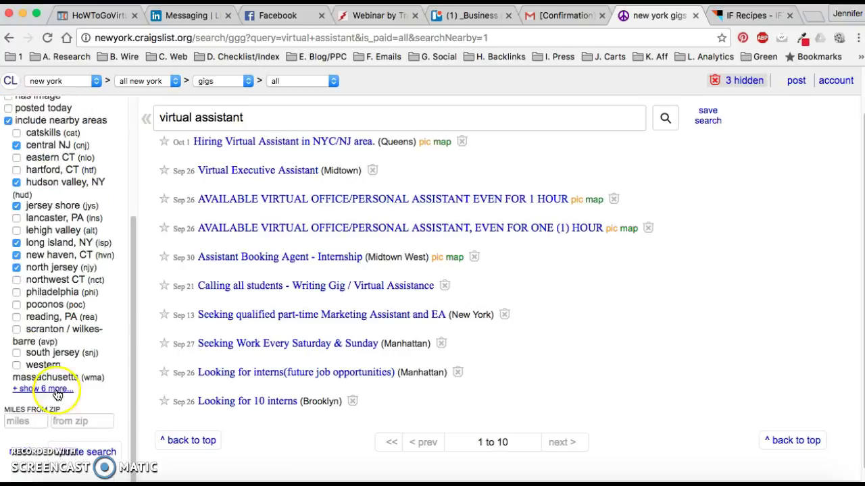
scroll(58, 395, "down", 2)
left_click(57, 339)
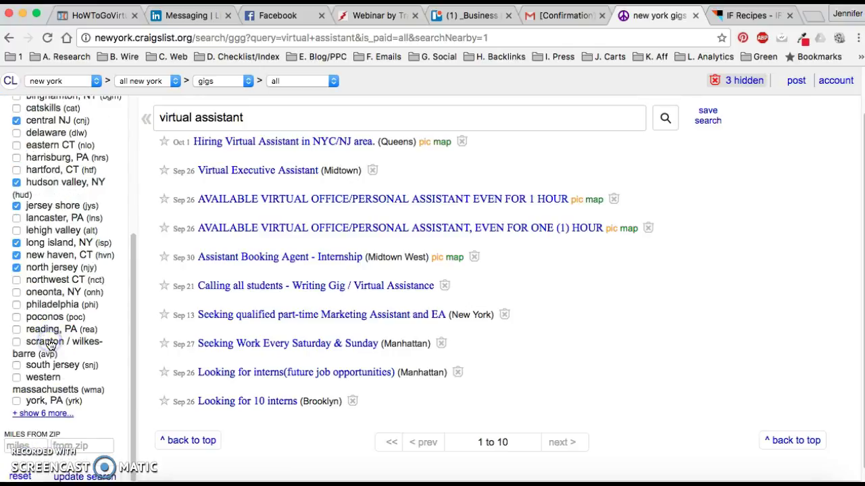
left_click(53, 420)
scroll(50, 405, "down", 4)
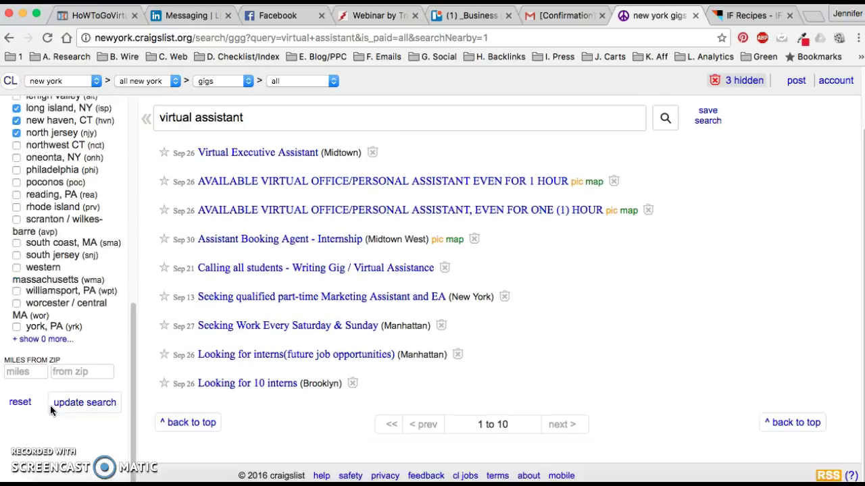
left_click(48, 338)
Select every unchecked nearby area from york, PA back up the list through delaware.
scroll(41, 264, "up", 2)
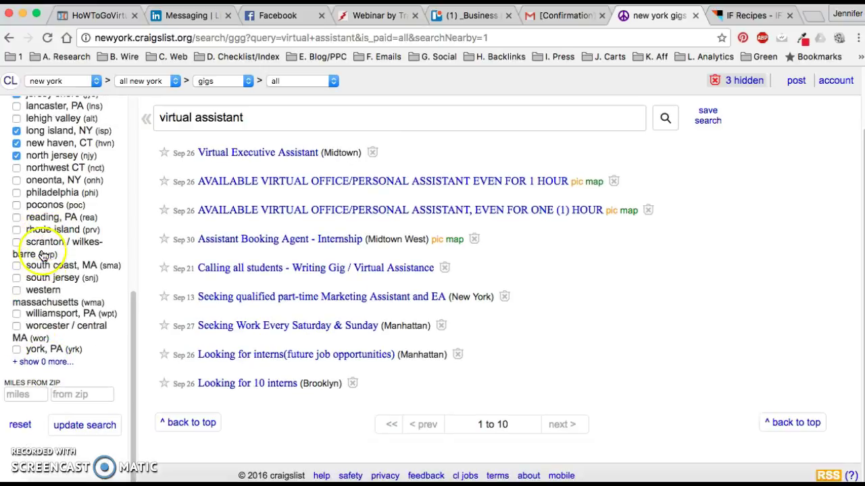
scroll(39, 267, "up", 5)
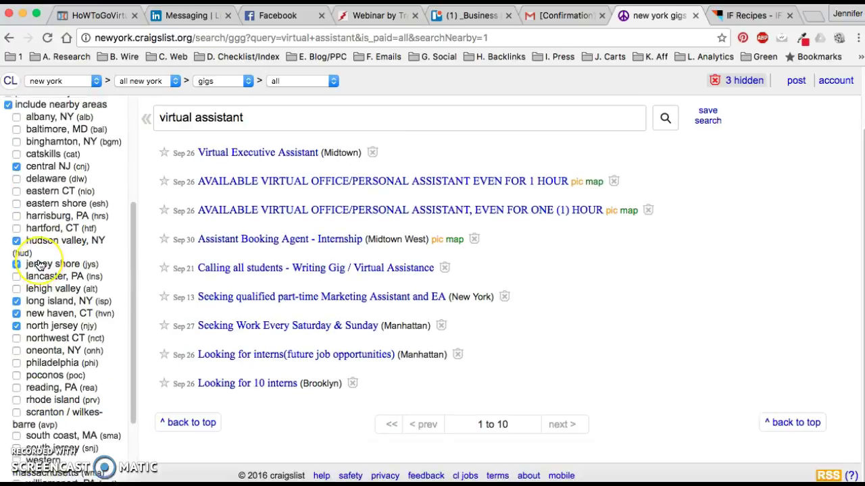
scroll(39, 264, "up", 1)
scroll(39, 265, "down", 3)
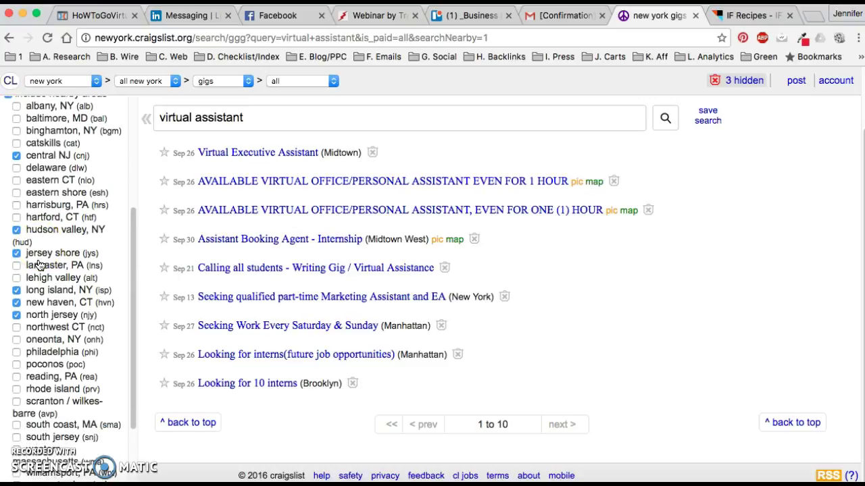
scroll(40, 267, "down", 1)
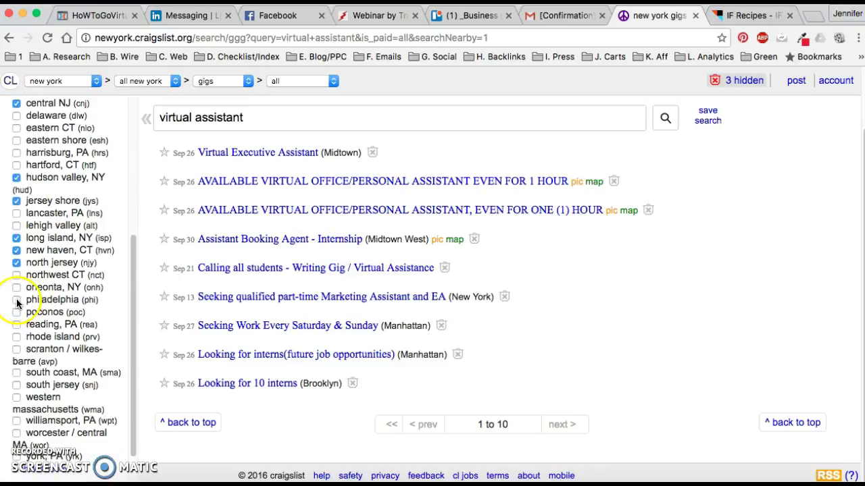
left_click(16, 457)
left_click(17, 433)
left_click(16, 421)
left_click(16, 397)
left_click(16, 385)
left_click(16, 372)
left_click(16, 349)
left_click(16, 337)
left_click(17, 324)
left_click(16, 312)
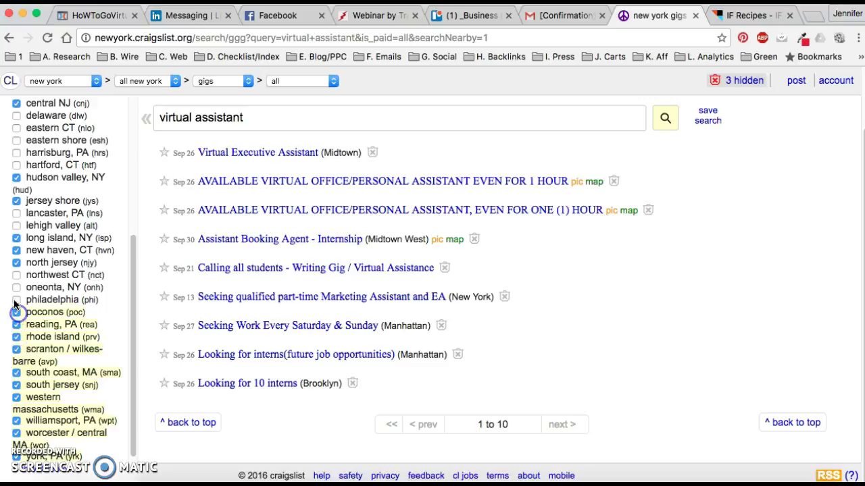
left_click(16, 275)
left_click(16, 225)
left_click(16, 213)
left_click(16, 165)
left_click(16, 153)
left_click(16, 140)
left_click(17, 128)
left_click(17, 116)
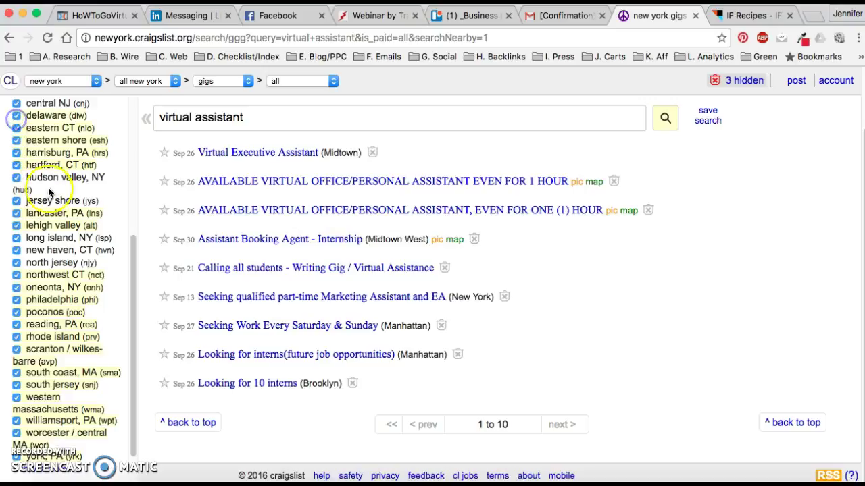
Add catskills, binghamton, NY, baltimore, MD and albany, NY to the selected nearby areas and update the search.
scroll(60, 213, "up", 5)
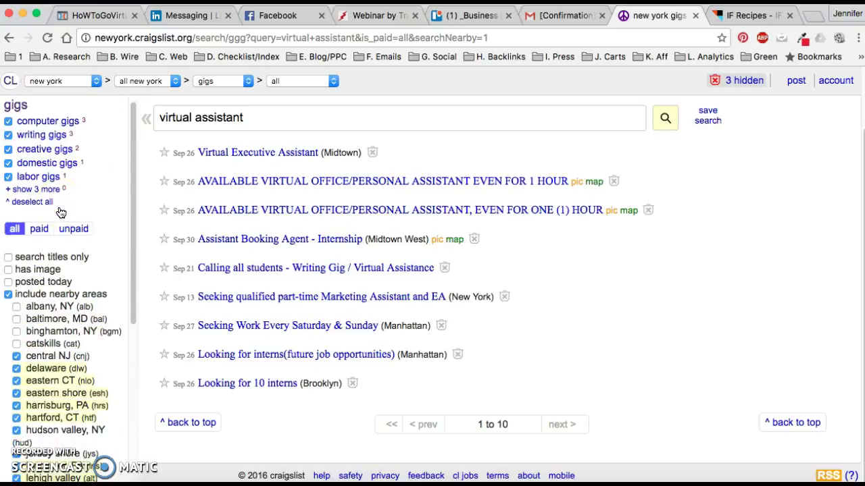
scroll(61, 208, "down", 1)
left_click(16, 322)
left_click(16, 310)
left_click(16, 297)
left_click(16, 284)
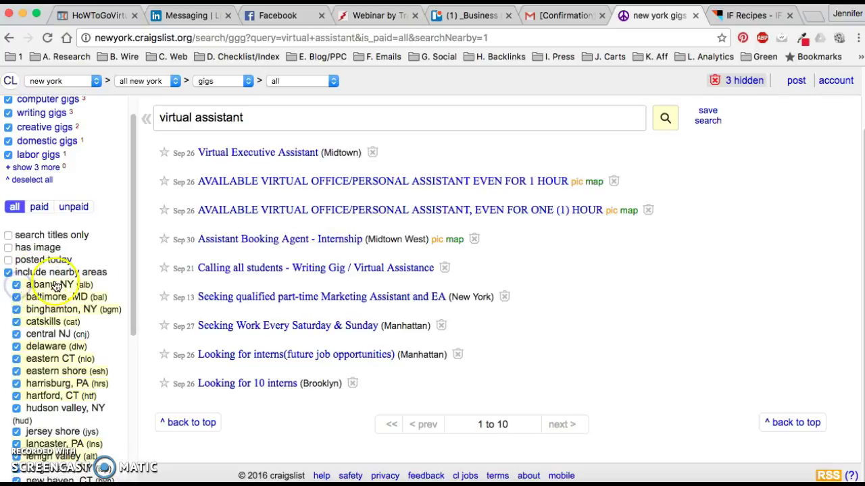
left_click_drag(135, 273, 135, 447)
left_click(85, 418)
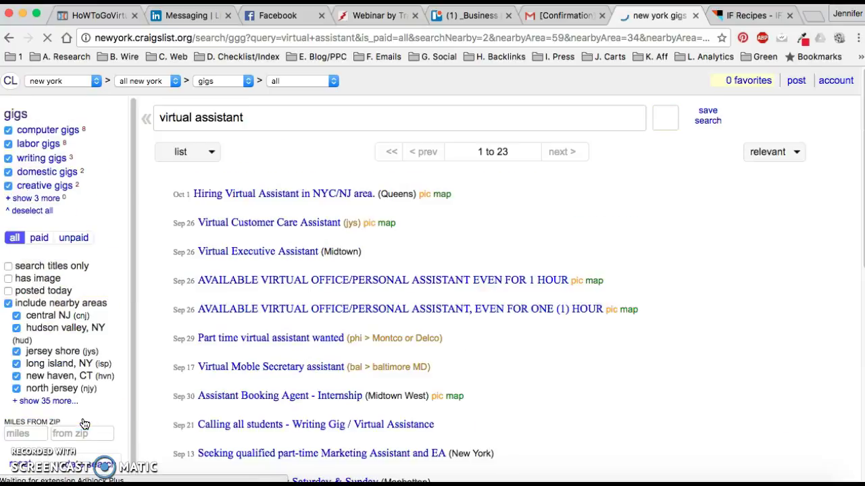
Examine the number of listings found and the web address of the filtered search.
left_click(506, 155)
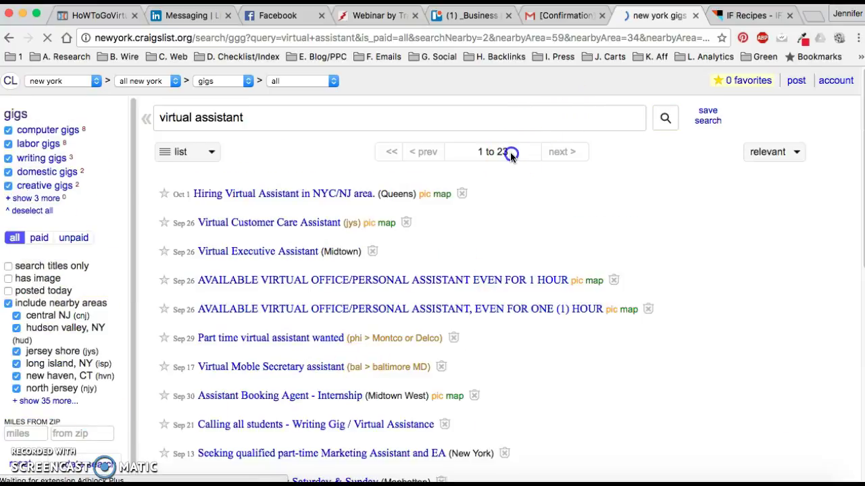
double_click(498, 151)
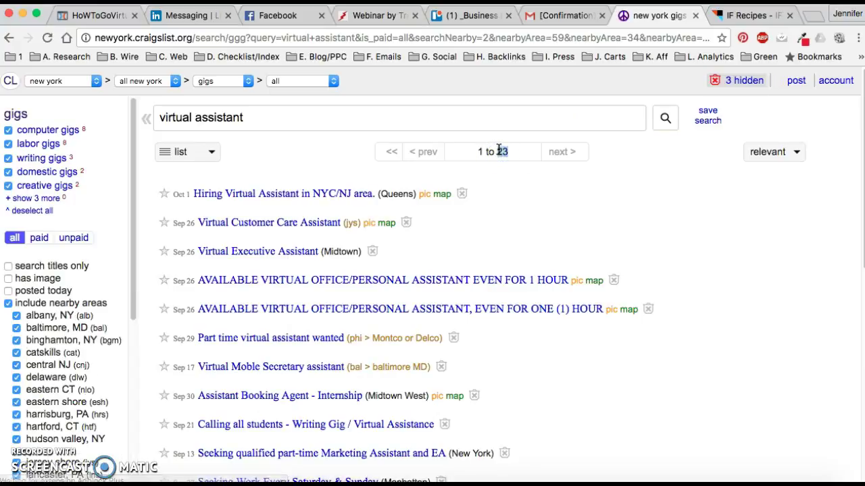
left_click(496, 39)
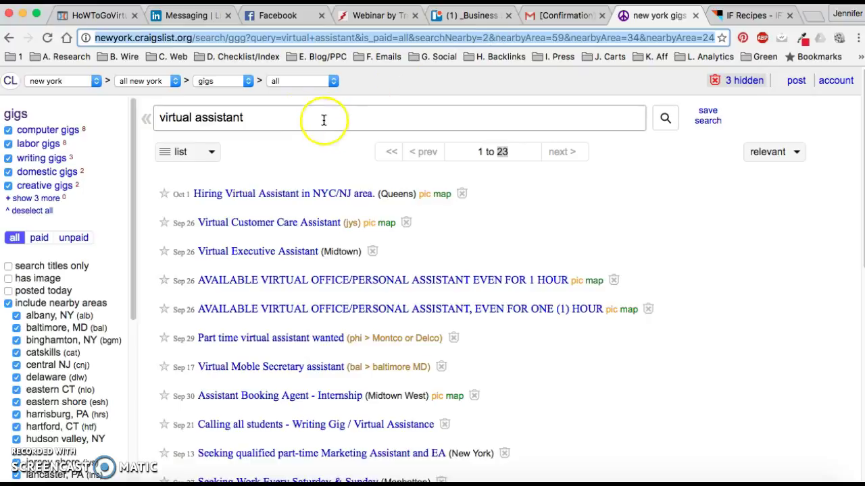
left_click(248, 118)
left_click_drag(249, 119, 162, 117)
left_click(285, 118)
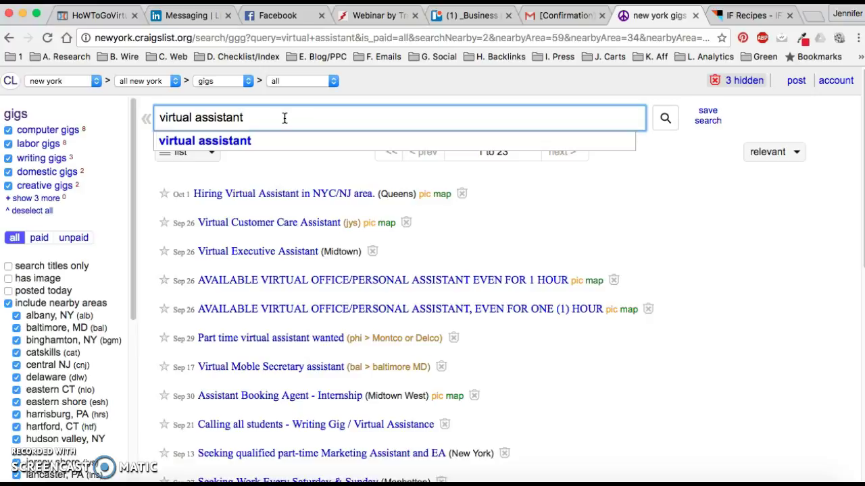
left_click(383, 96)
left_click(305, 114)
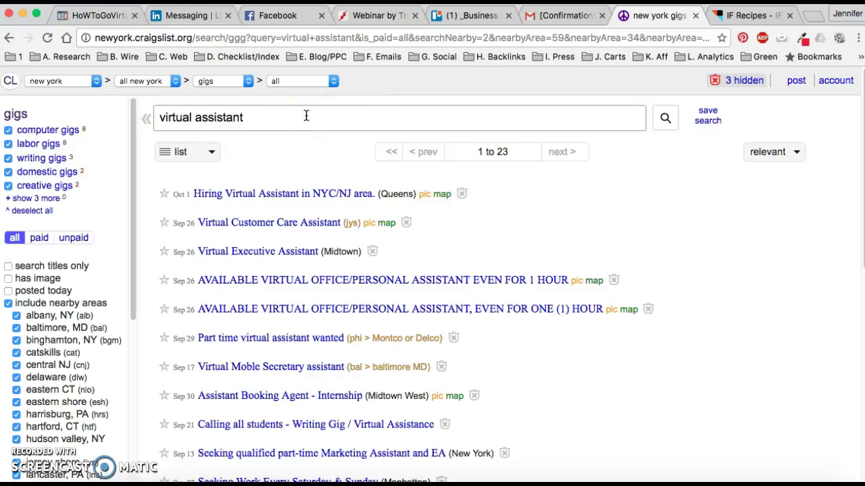
left_click(314, 143)
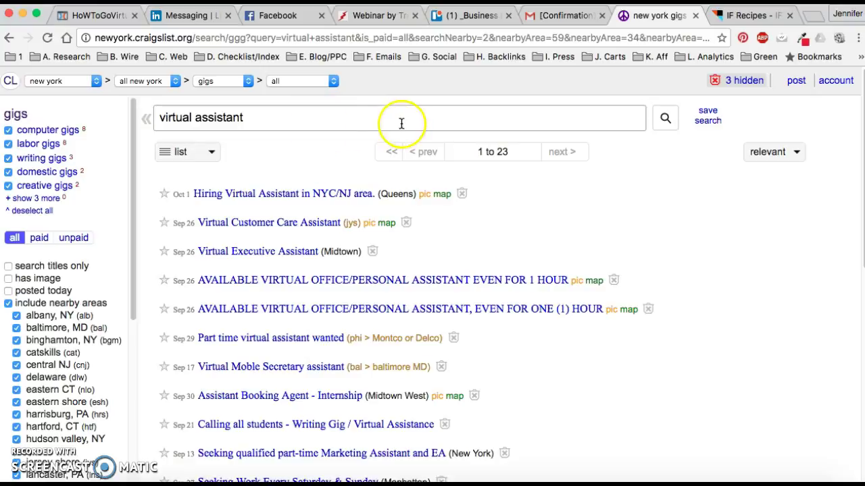
Switch to IFTTT, create a new recipe and open the selection of its "this" trigger.
left_click(746, 17)
left_click(673, 271)
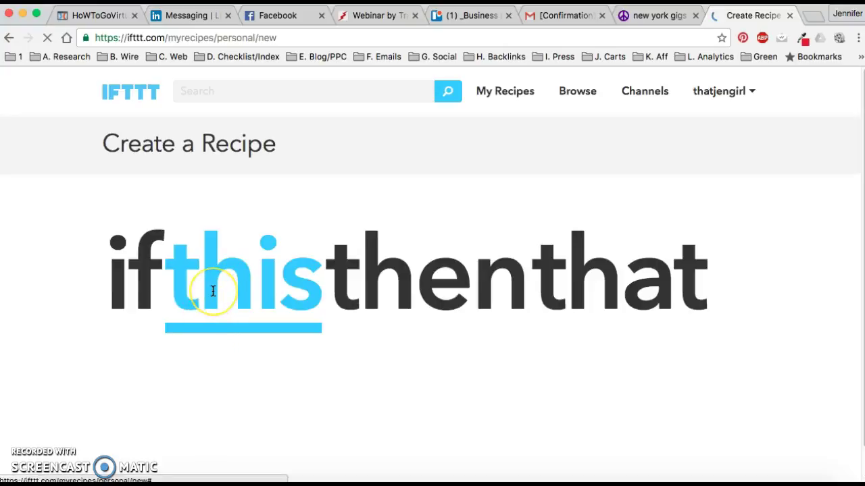
left_click(212, 294)
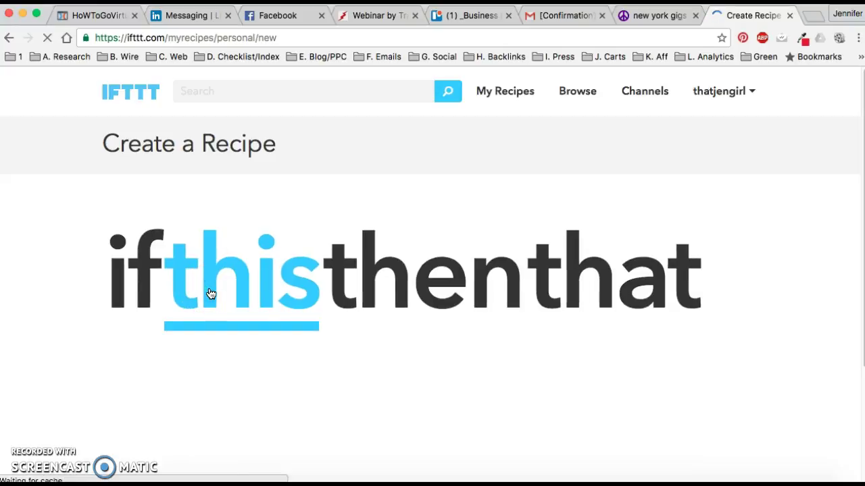
Search the trigger channels for "crai" and choose Craigslist as the trigger channel.
left_click(218, 400)
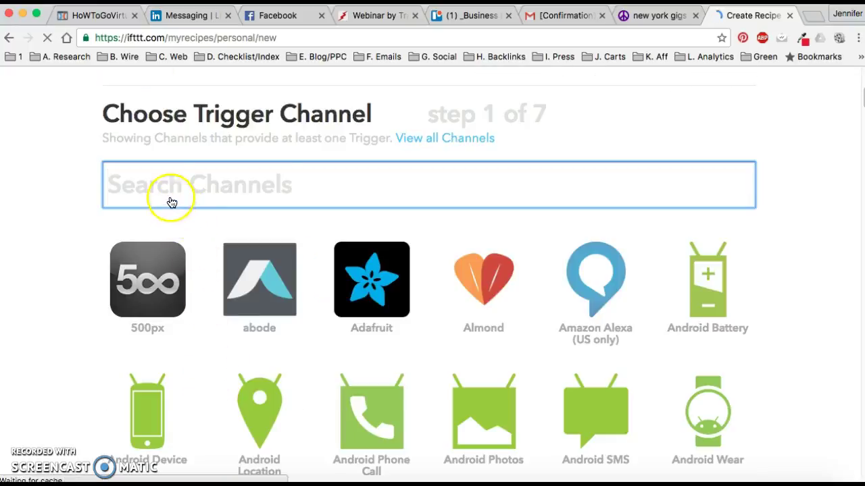
left_click(174, 96)
type("c")
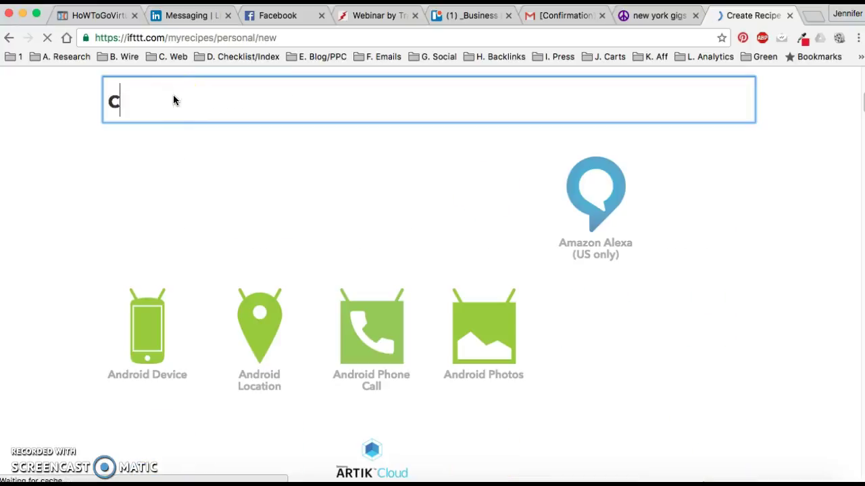
type("r")
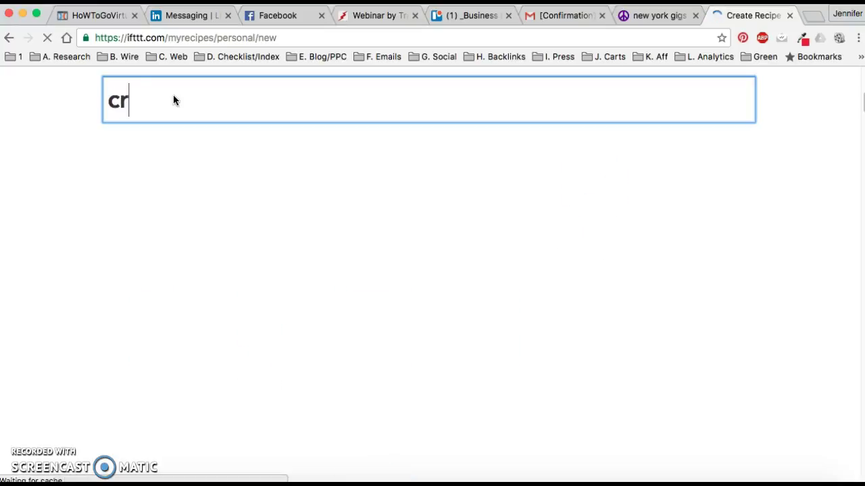
left_click(148, 192)
type("ai")
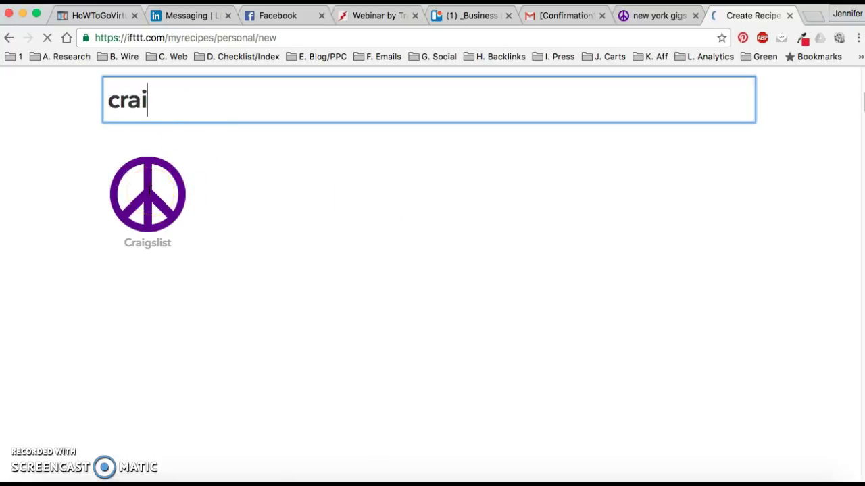
left_click(152, 197)
left_click(151, 189)
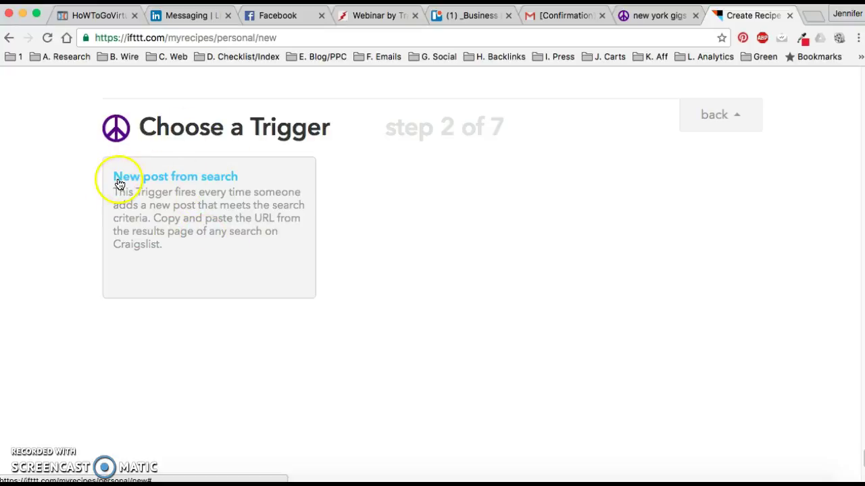
Create a "New post from search" trigger using the web address copied from the craigslist virtual assistant gigs search.
left_click(204, 180)
left_click(177, 241)
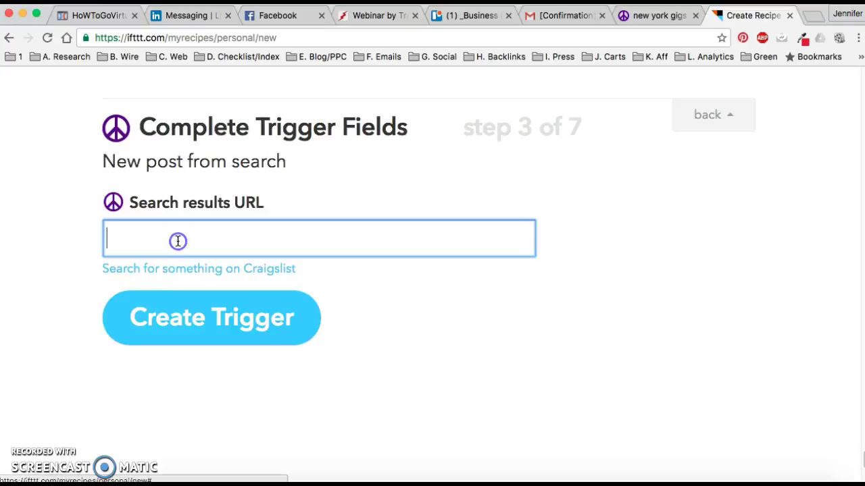
left_click(660, 18)
left_click(579, 38)
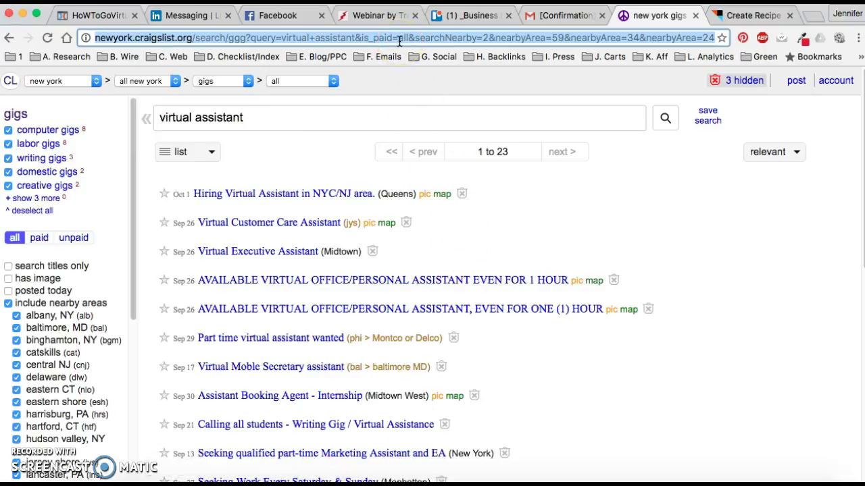
left_click(749, 15)
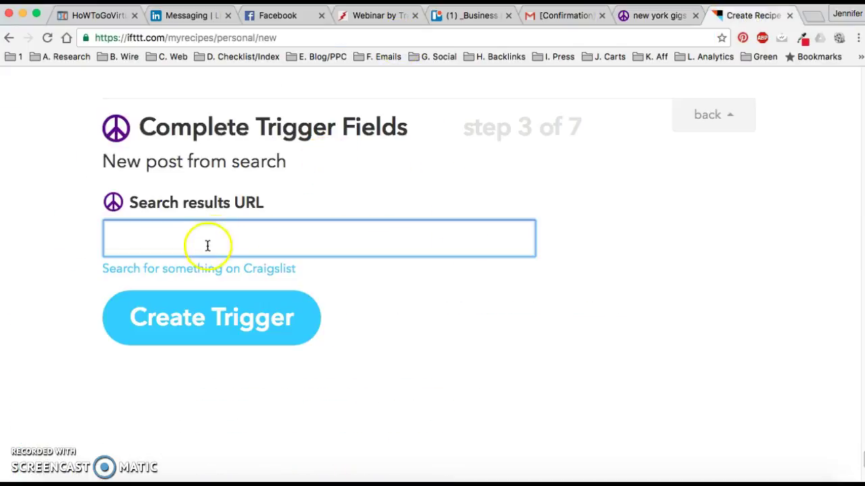
key("super+v")
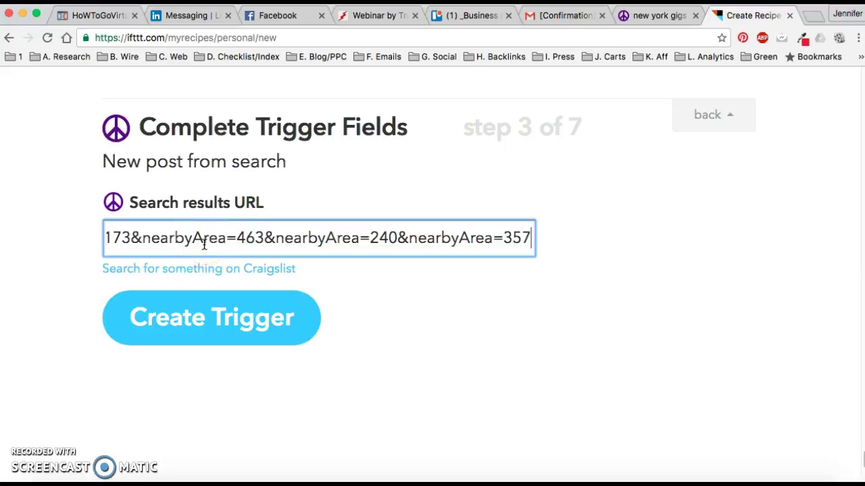
left_click(222, 319)
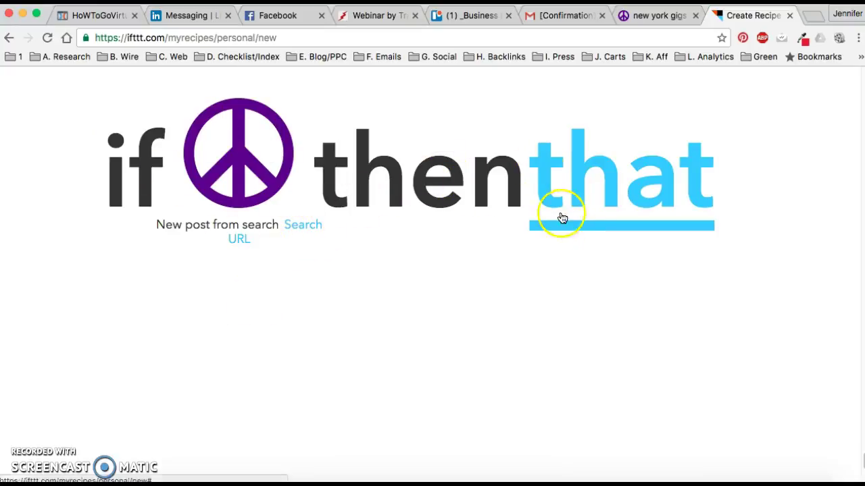
For the "that" part, search for google, choose Google Drive as the action channel and pick Add row to spreadsheet.
left_click(610, 200)
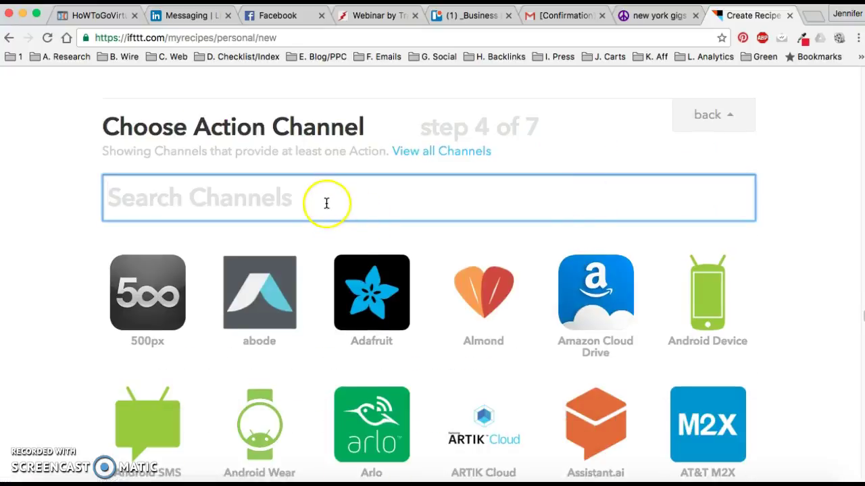
type("go")
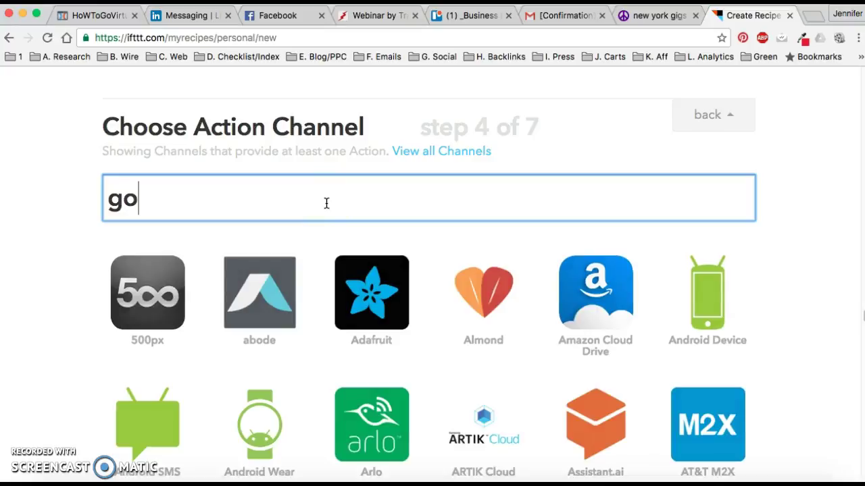
type("ogle")
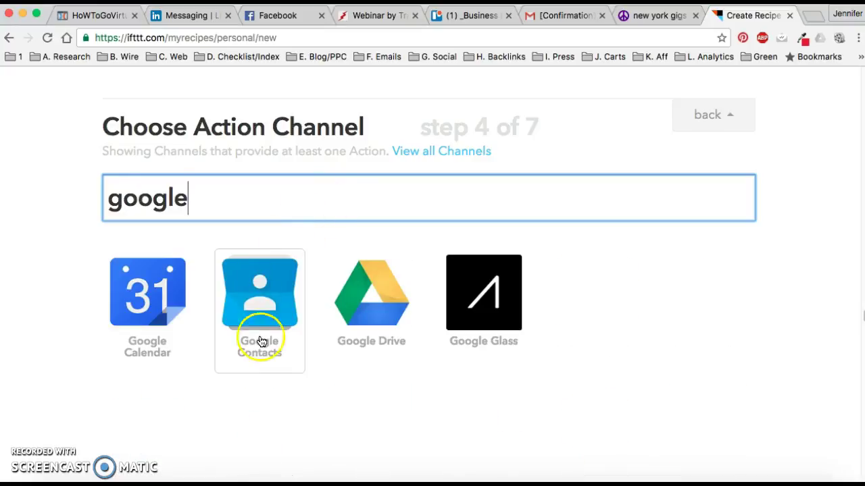
left_click(373, 307)
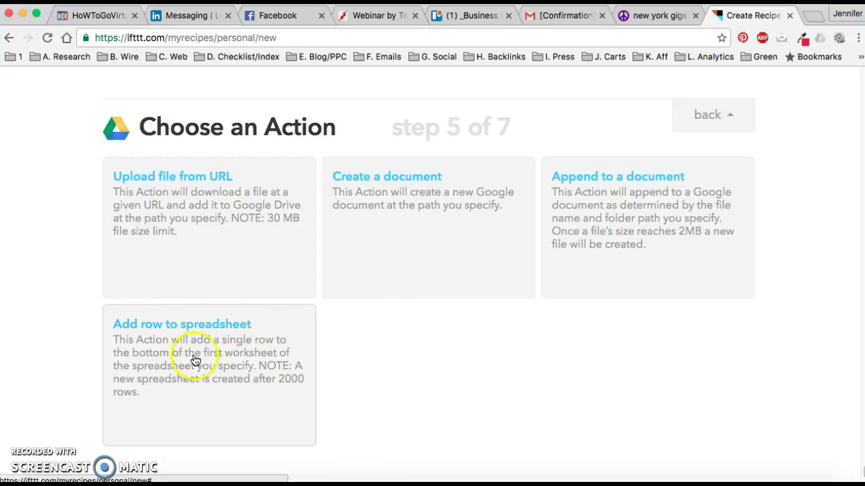
left_click(196, 334)
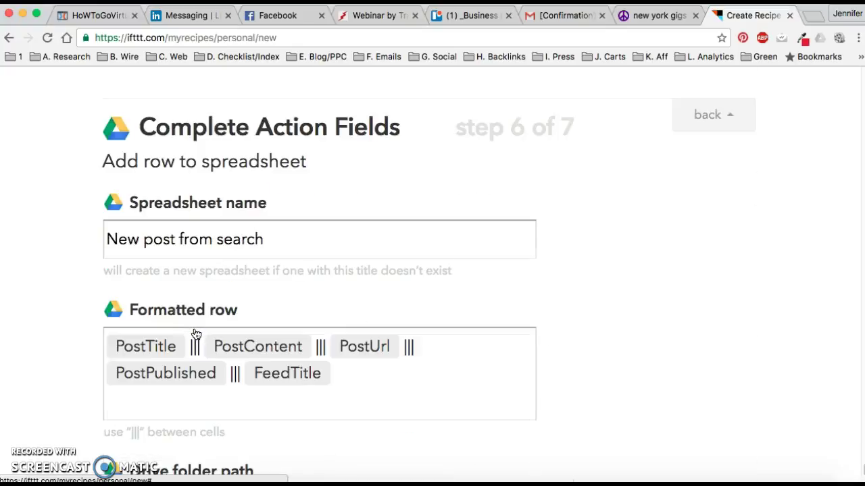
Select the entire default text of the spreadsheet name.
left_click(272, 240)
left_click_drag(171, 238, 104, 234)
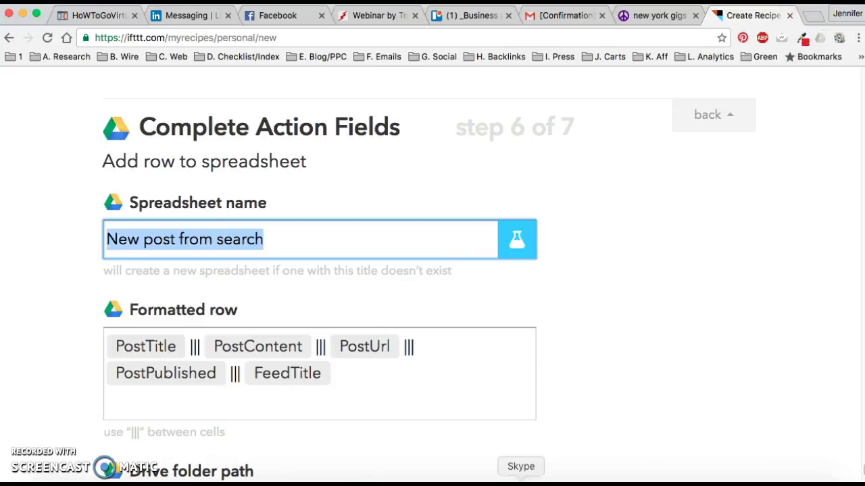
left_click(597, 482)
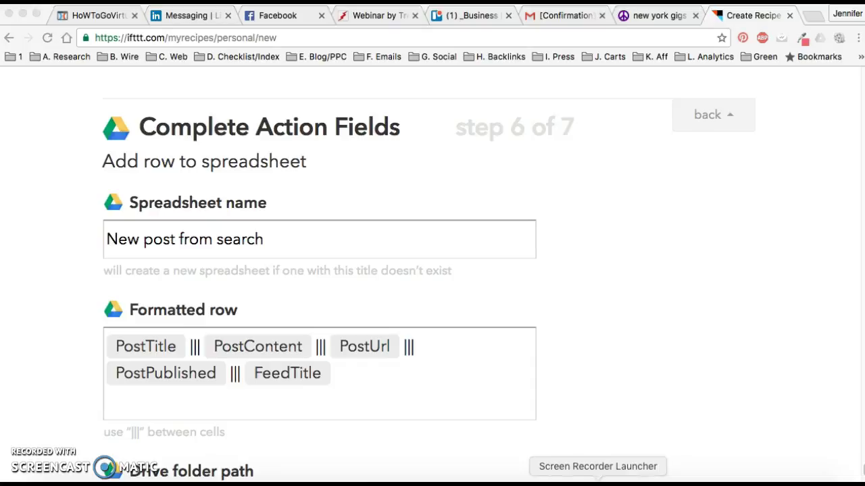
right_click(598, 482)
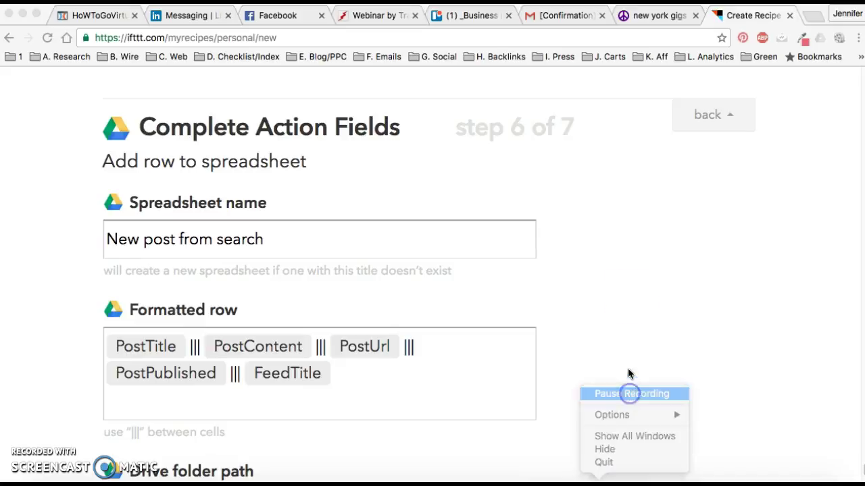
left_click(625, 393)
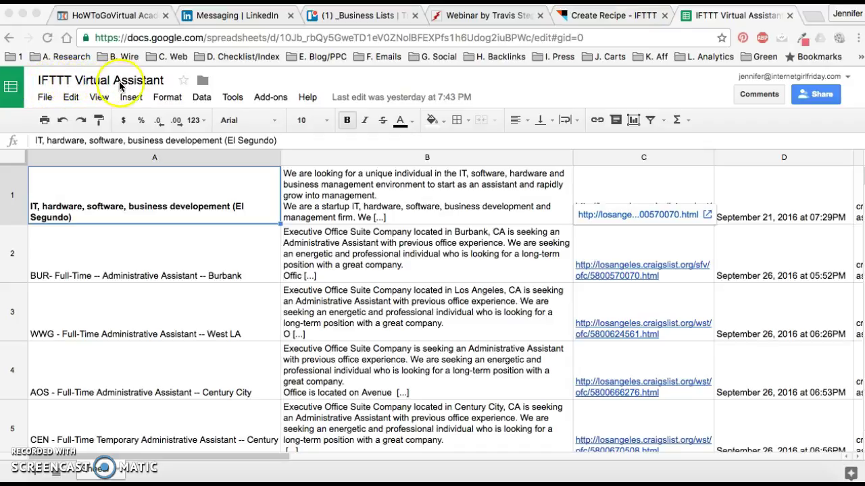
Return to the IFTTT recipe and set the spreadsheet name to IFTTT Virtual Assistant.
left_click(608, 15)
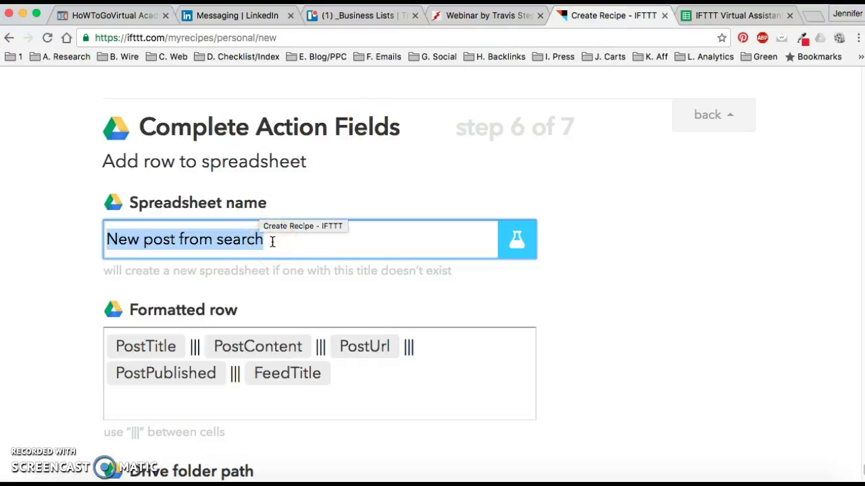
key("super+v")
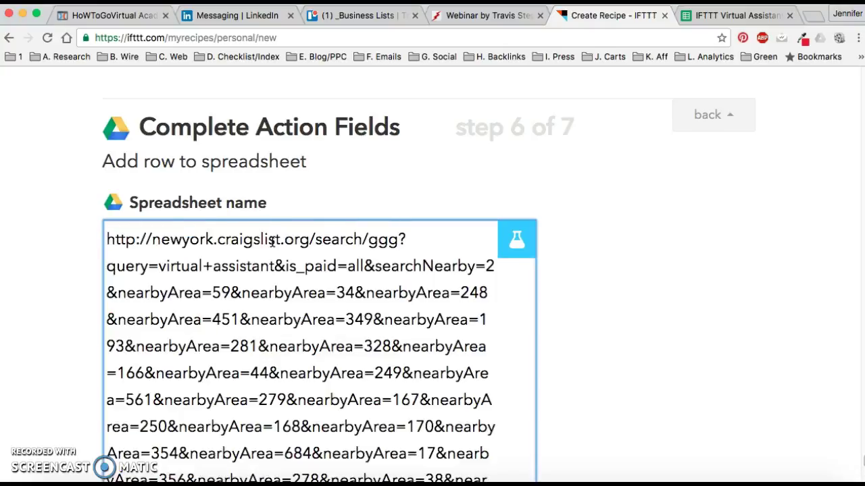
key("super+z")
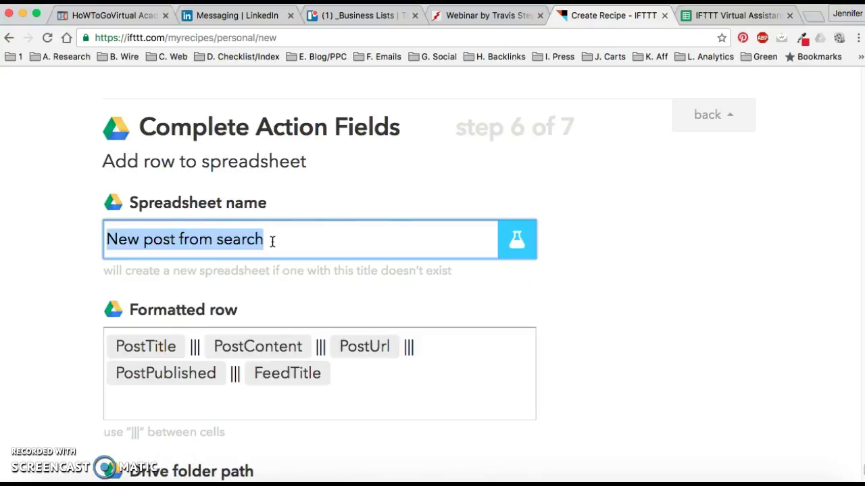
type("IFTTT")
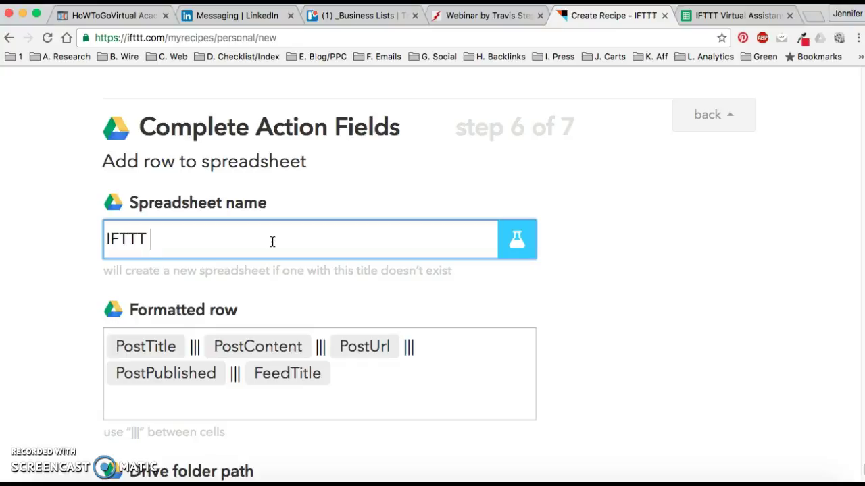
type("Virtual Assistant")
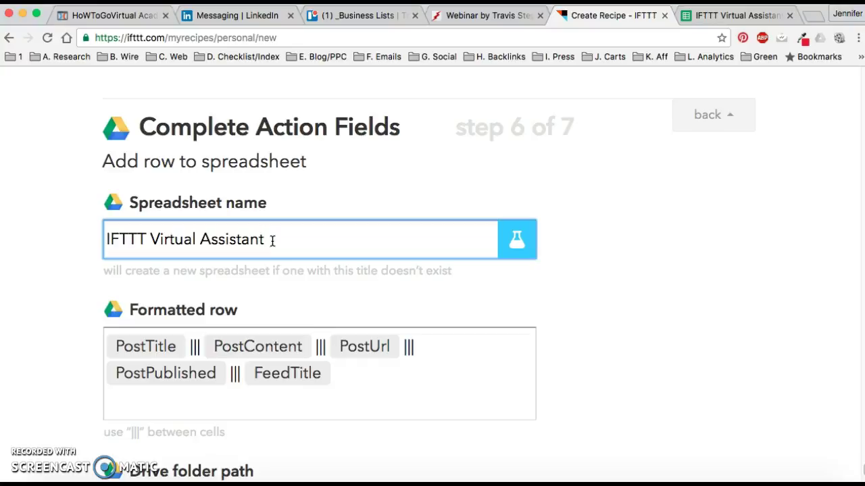
Replace the Drive folder path with Business/Biz IGF/_Leads/Craigslist.
scroll(77, 297, "down", 1)
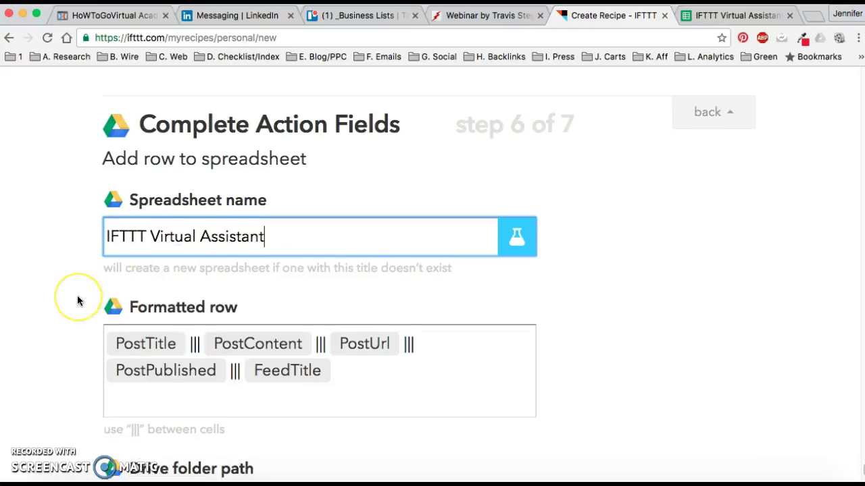
scroll(78, 297, "down", 3)
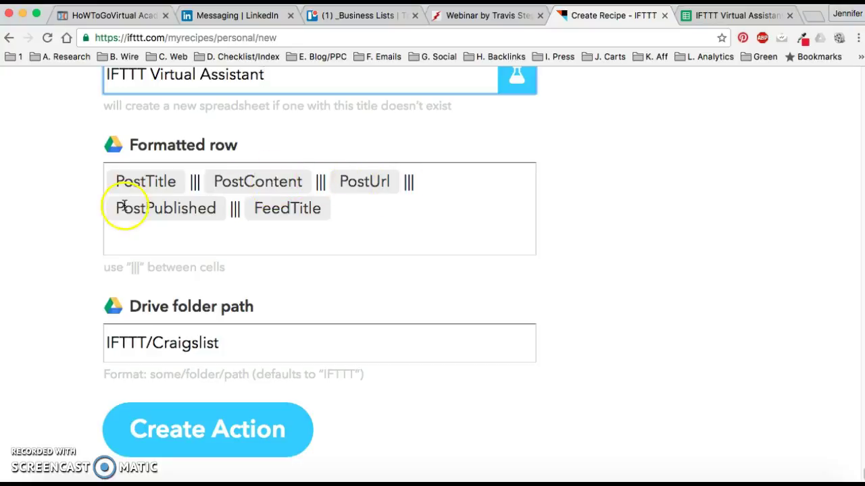
scroll(53, 249, "down", 1)
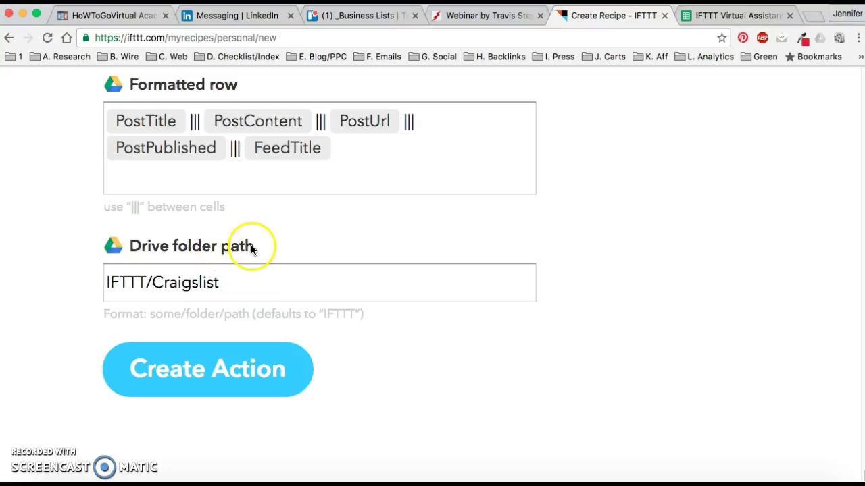
left_click(743, 15)
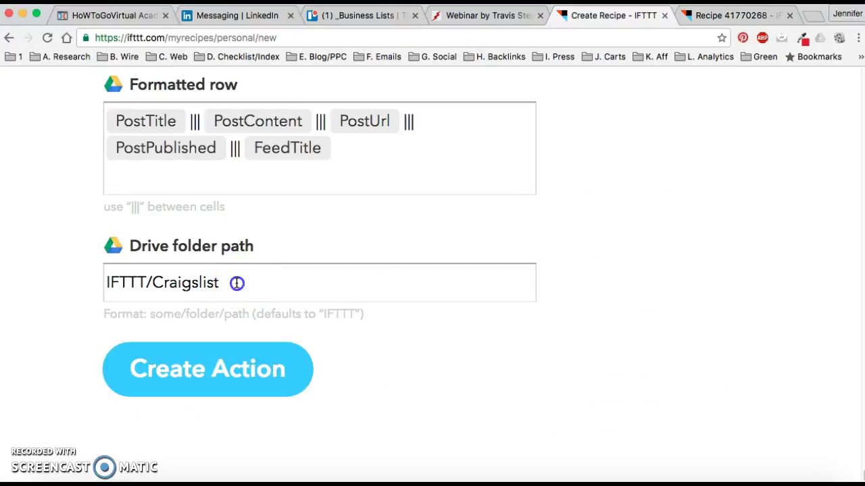
left_click(236, 282)
left_click_drag(220, 282, 108, 281)
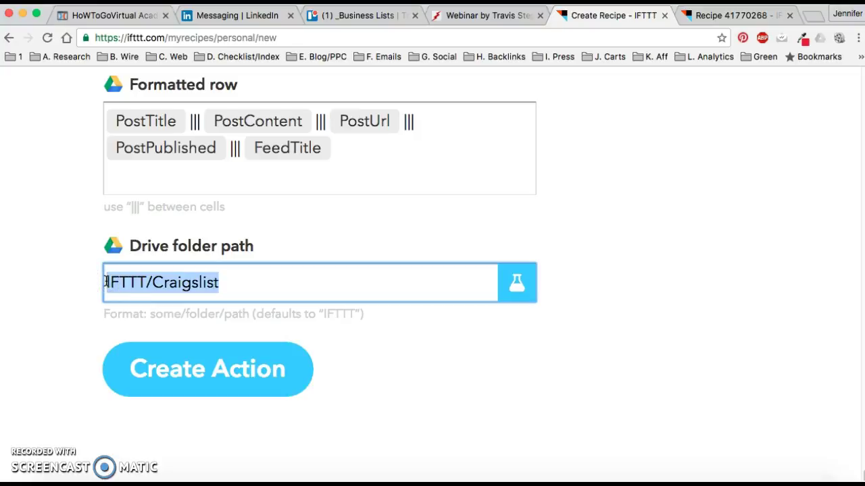
type("Business/Biz IGF/_Leads/Craigslist")
Review the parts of the Drive folder path and create the action.
left_click_drag(106, 282, 221, 283)
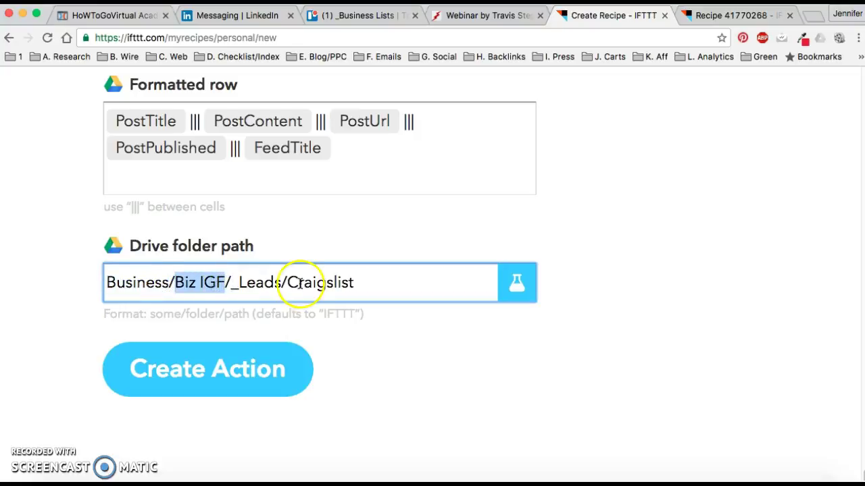
left_click(355, 283)
left_click_drag(356, 283, 106, 280)
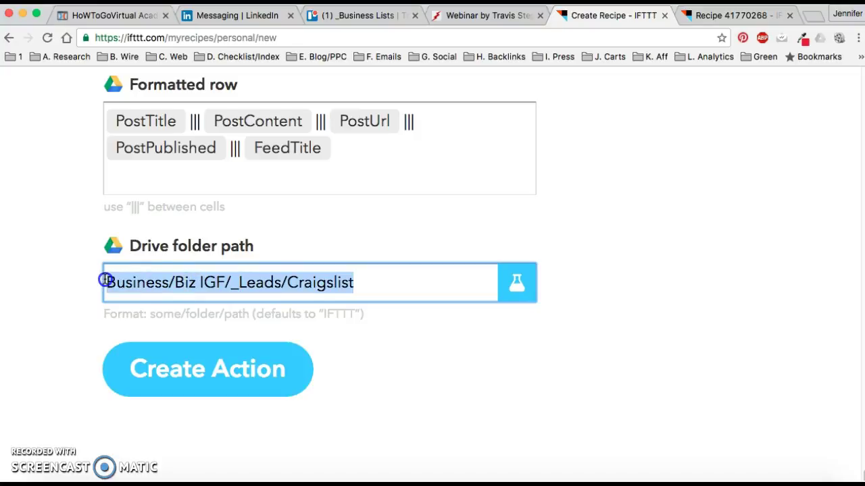
left_click(212, 377)
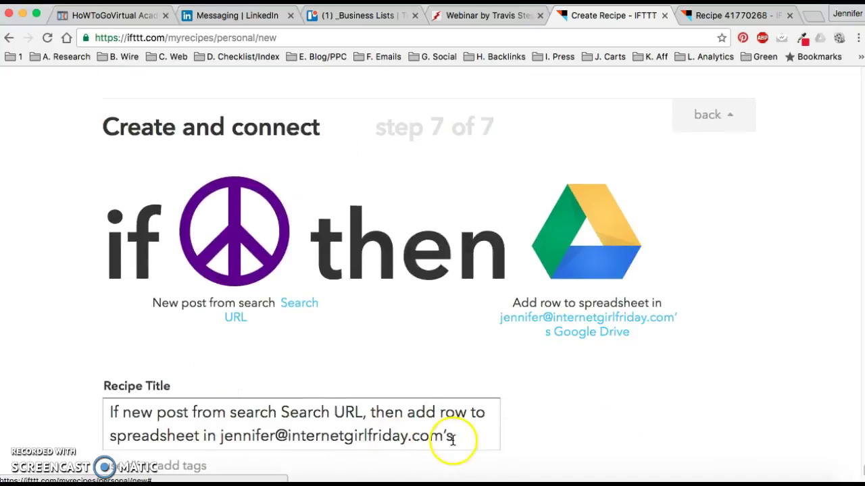
Replace the default wording before Google Drive so the recipe title reads "If Virtual Assistant NY Then Google Drive".
left_click_drag(44, 398, 11, 391)
key("BackSpace")
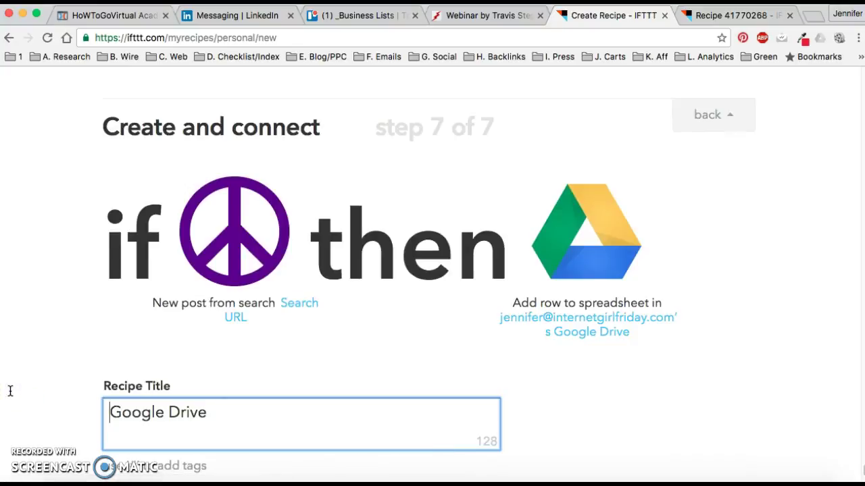
left_click(139, 414)
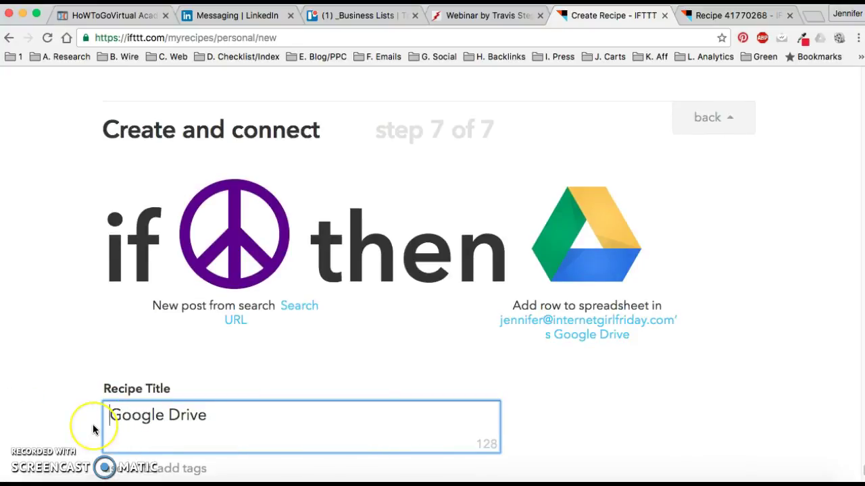
type("If V")
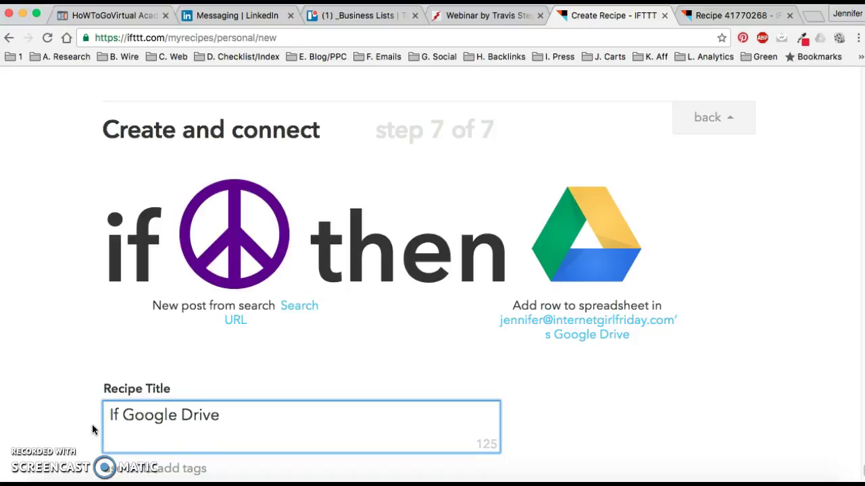
type("irtual As")
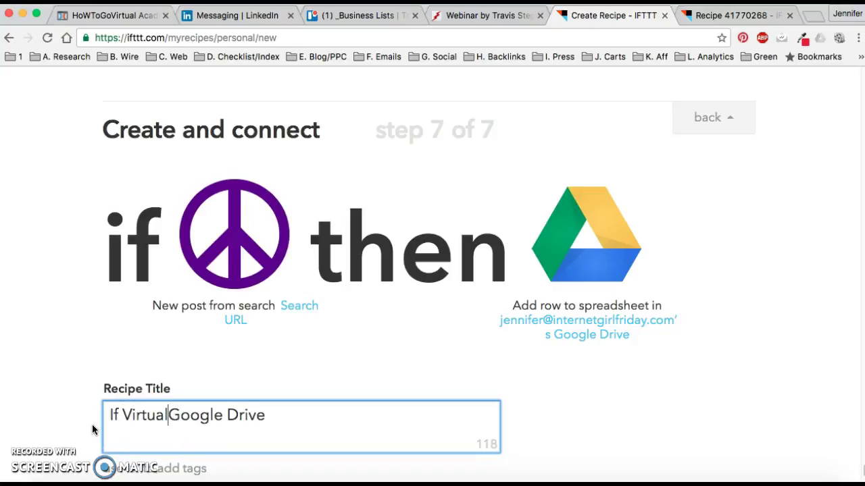
type("sistant ")
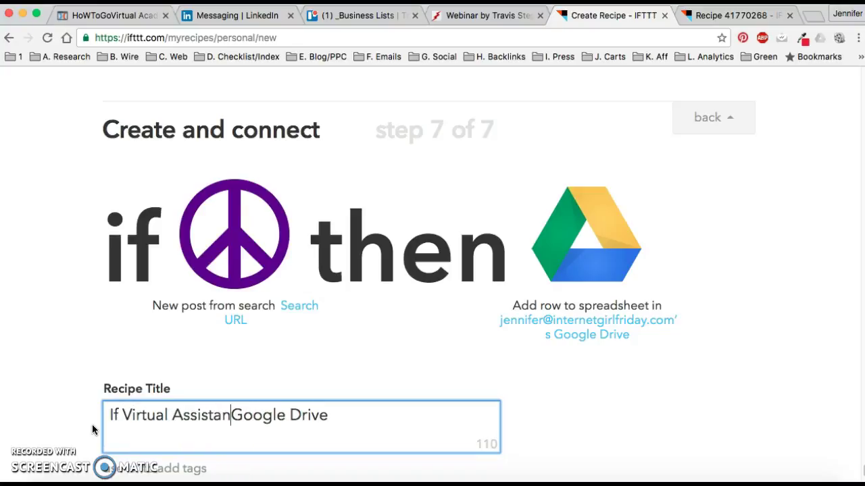
type("NY T")
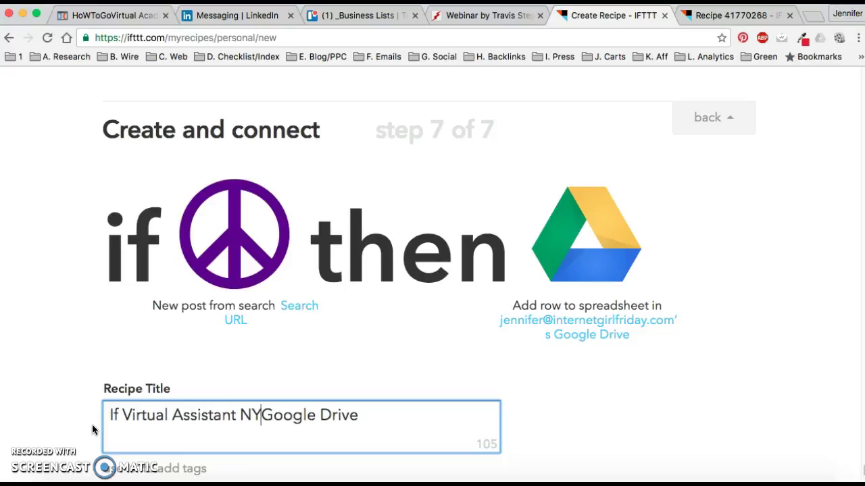
type("hen")
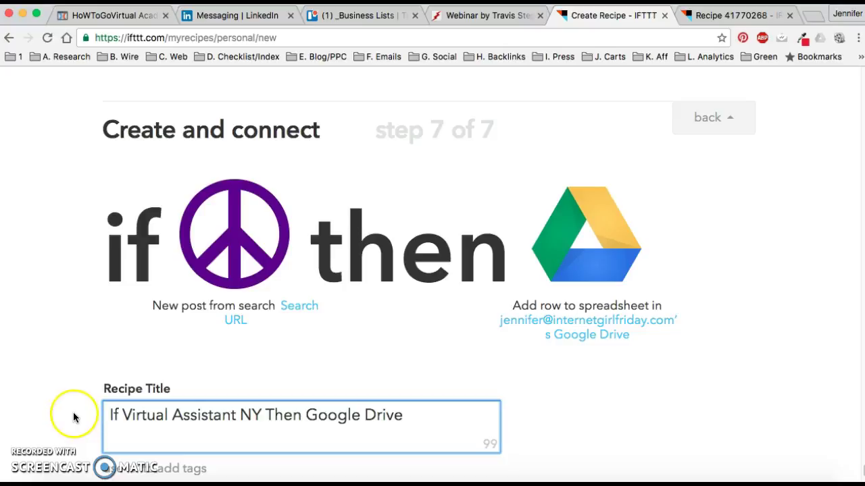
Review the Virtual Assistant wording in the recipe title and create the recipe.
scroll(73, 419, "down", 1)
scroll(72, 413, "down", 5)
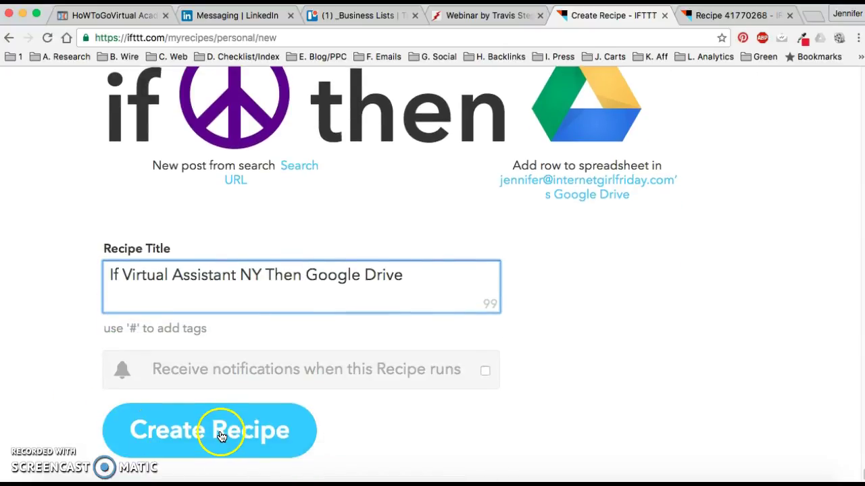
left_click(237, 277)
left_click_drag(236, 277, 126, 277)
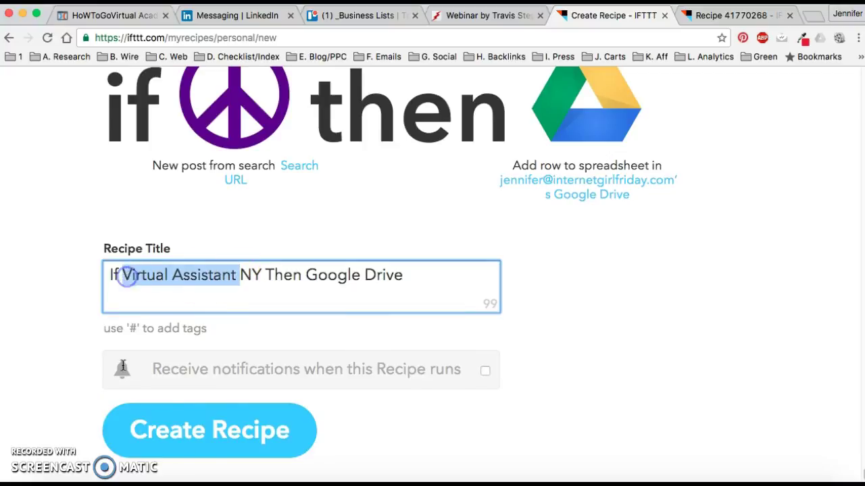
left_click(209, 433)
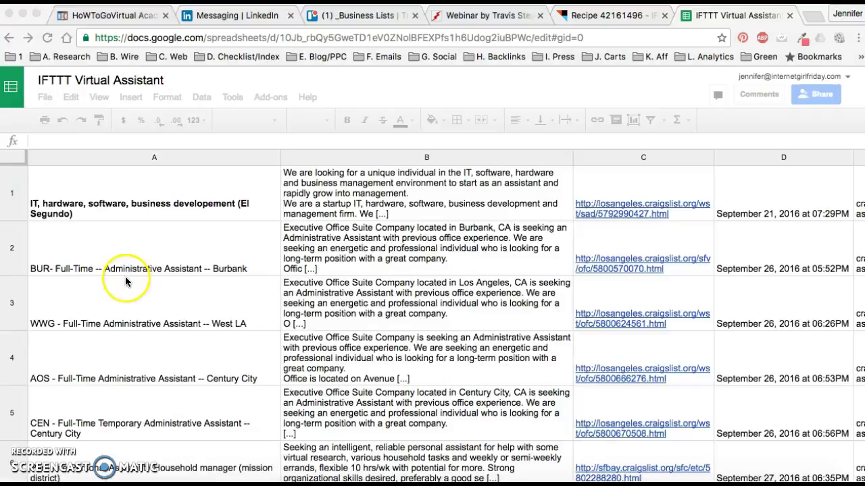
left_click(168, 290)
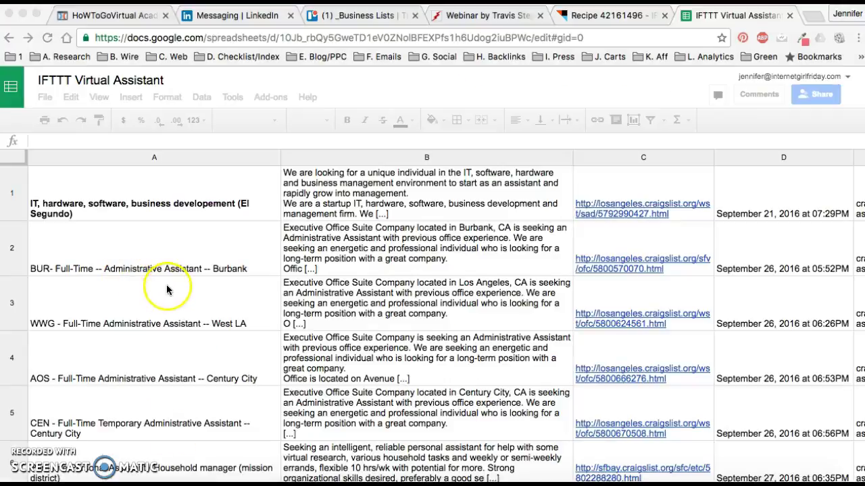